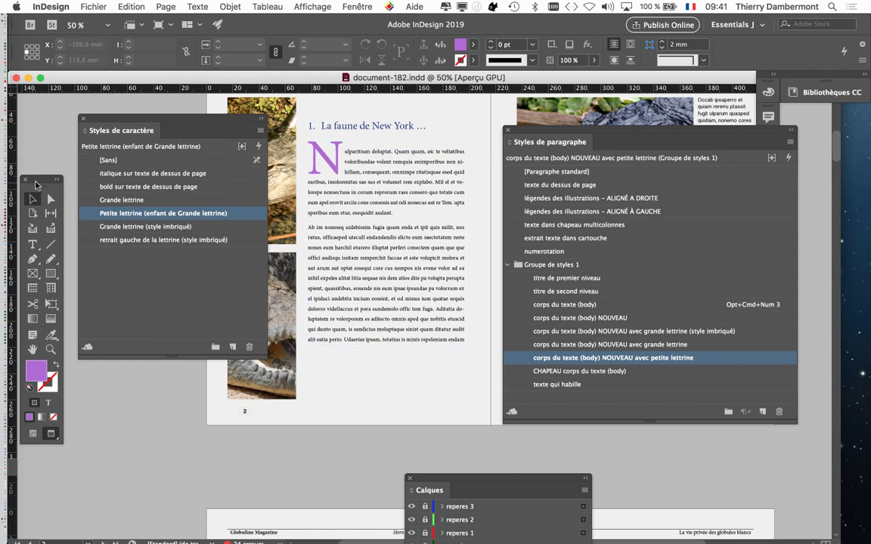
Move the Styles de caractère panel below the page and select the body text frame
left_click_drag(153, 122, 154, 376)
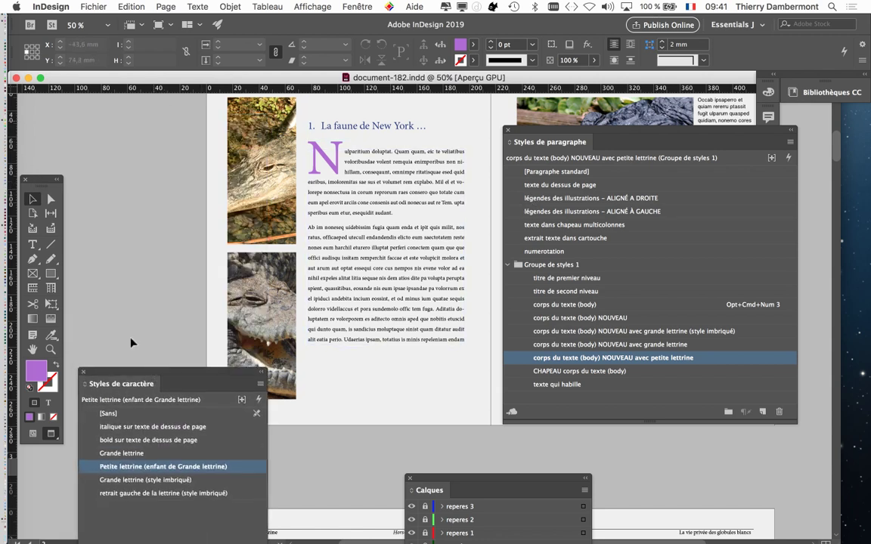
left_click_drag(45, 182, 163, 137)
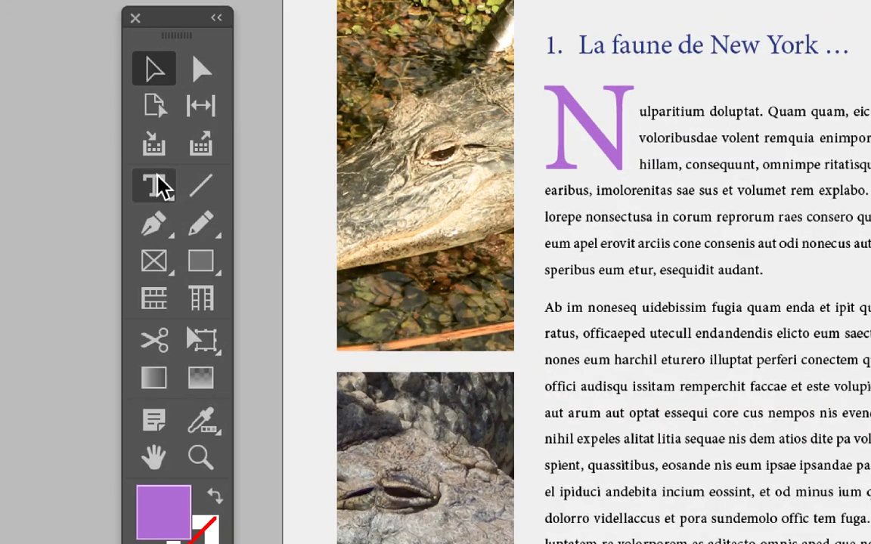
left_click(157, 185)
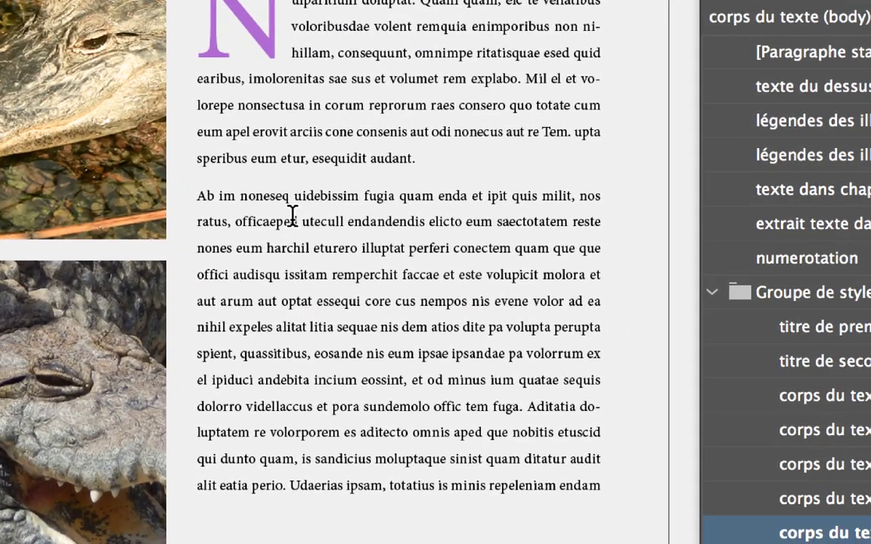
left_click(292, 217)
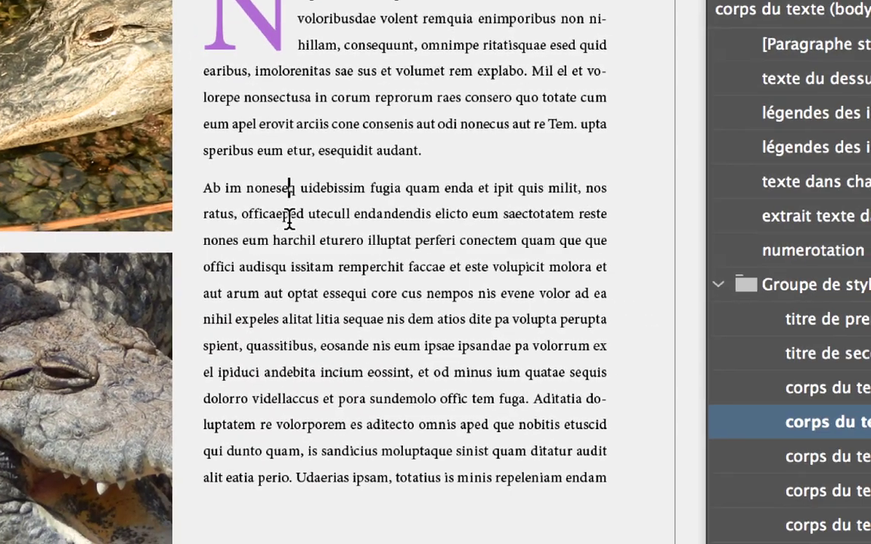
left_click(289, 206)
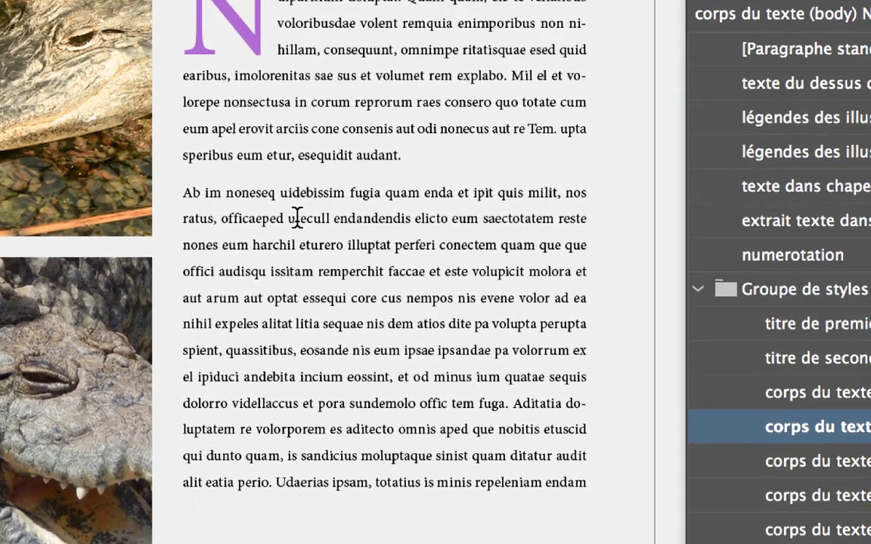
left_click(297, 218)
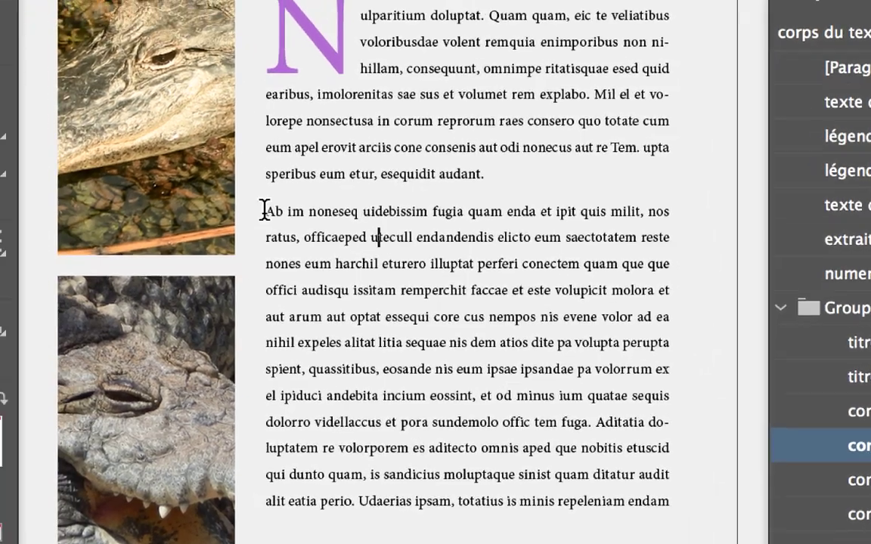
left_click_drag(167, 158, 381, 303)
left_click(300, 225)
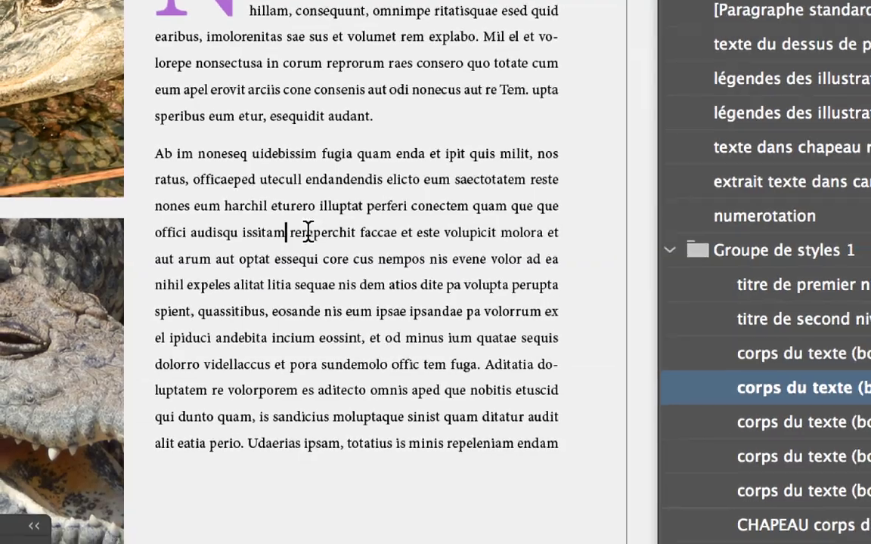
key("Escape")
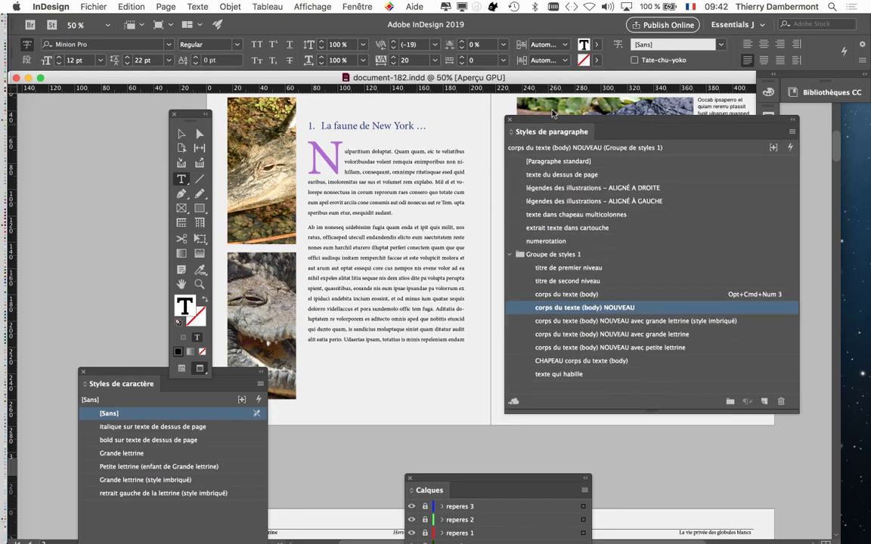
Apply 'corps du texte (body) NOUVEAU avec petite lettrine' to the body text, then deselect
left_click_drag(549, 142, 551, 122)
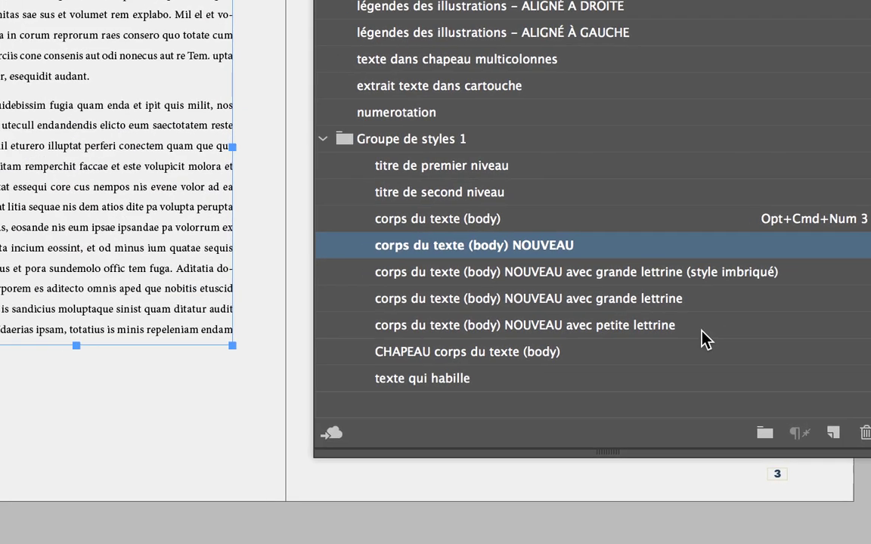
left_click(701, 333)
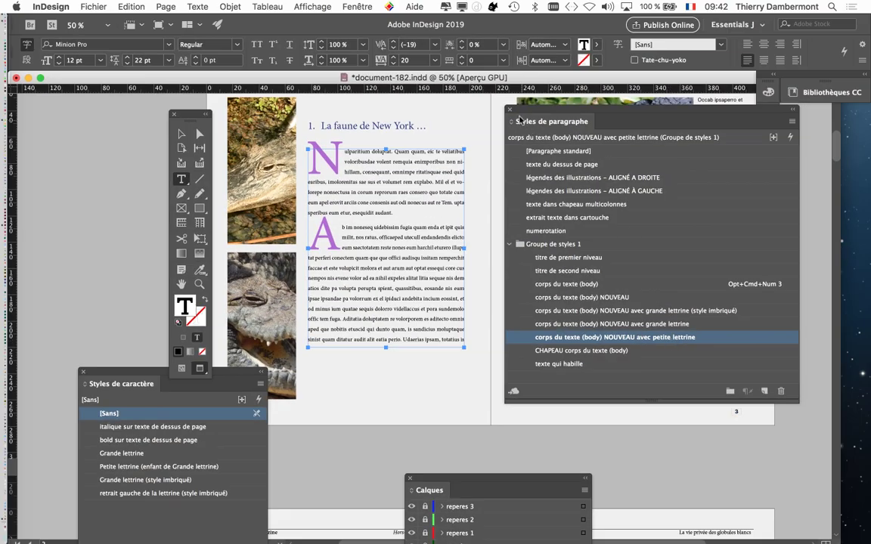
left_click_drag(513, 112, 627, 129)
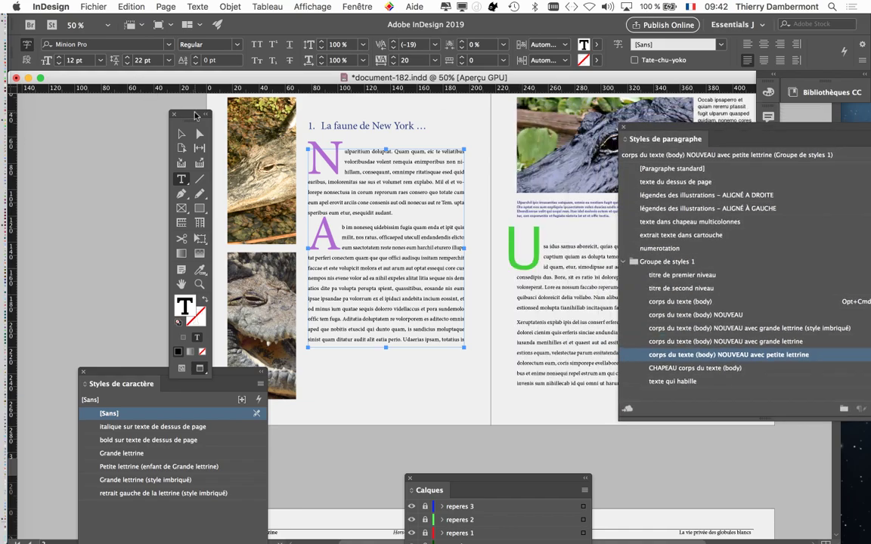
left_click_drag(184, 114, 93, 109)
left_click(91, 128)
left_click(161, 165)
left_click(163, 467)
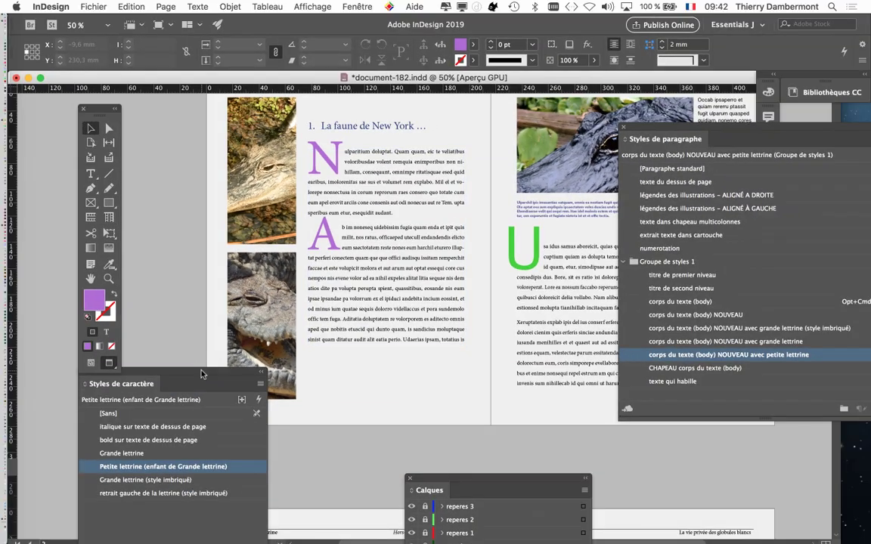
Lower the Petite lettrine character style's size from 16 pt to 10 pt
mouse_move(181, 328)
left_mouse_down()
mouse_move(480, 202)
mouse_move(492, 102)
left_mouse_up()
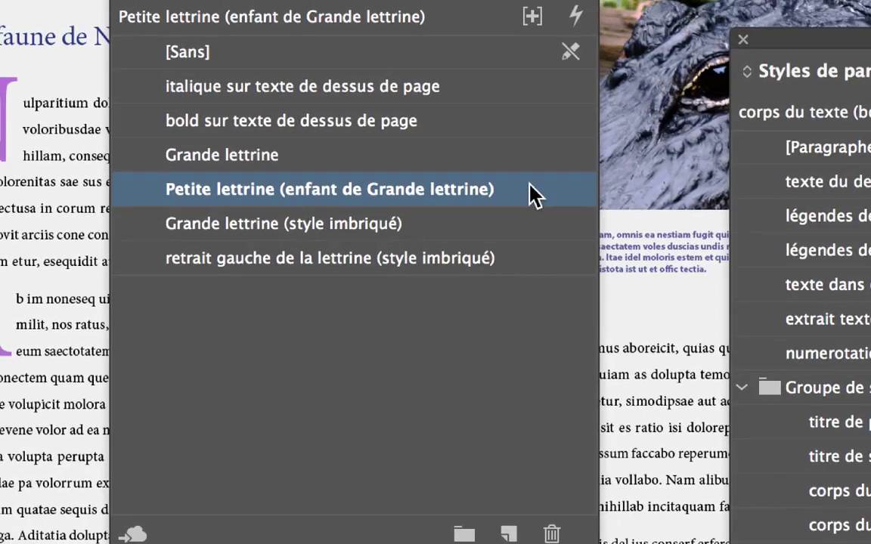
double_click(533, 193)
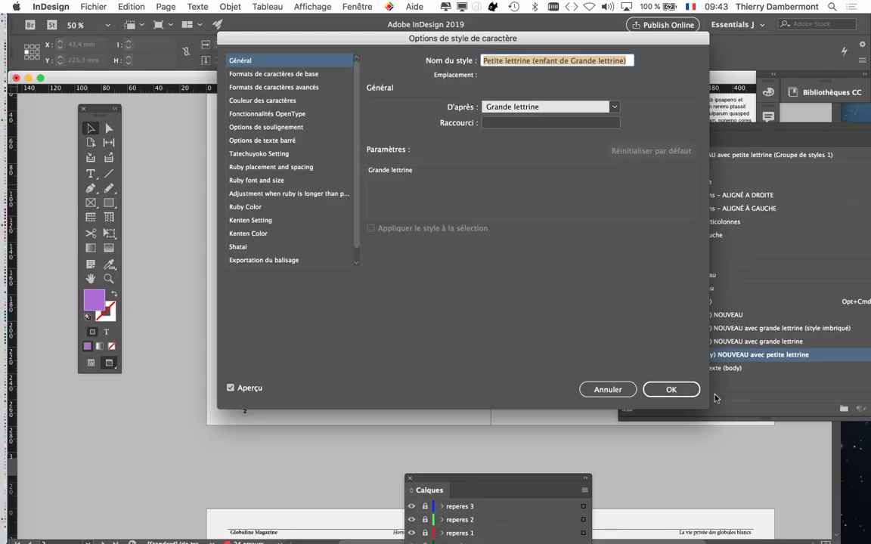
left_click_drag(386, 38, 537, 37)
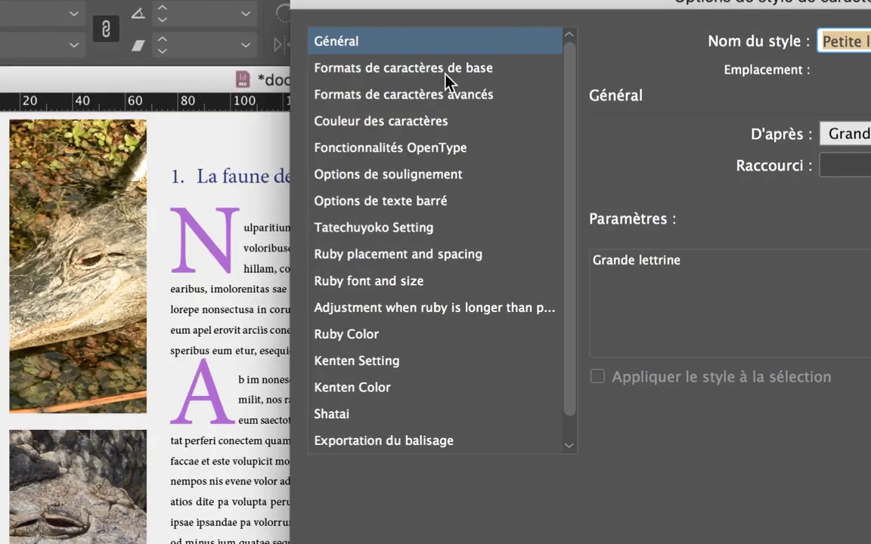
left_click(446, 74)
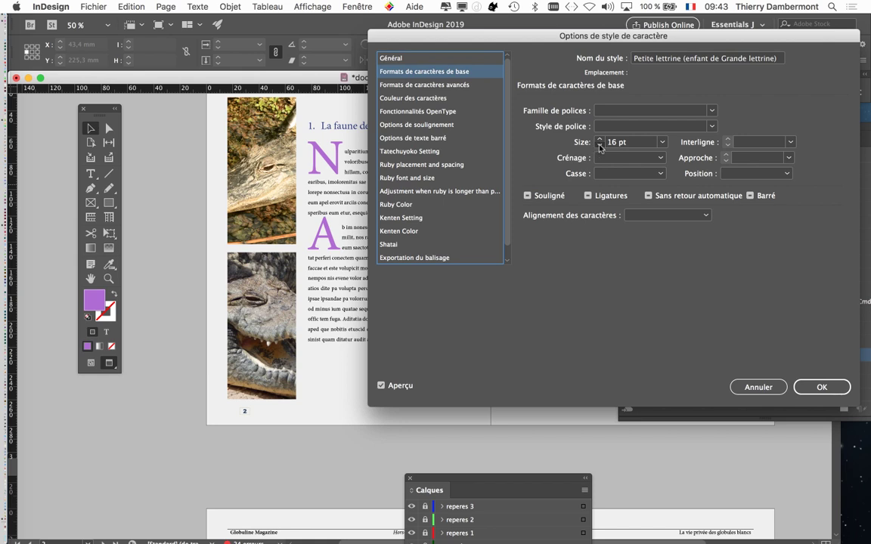
left_click(599, 145)
left_click(599, 145)
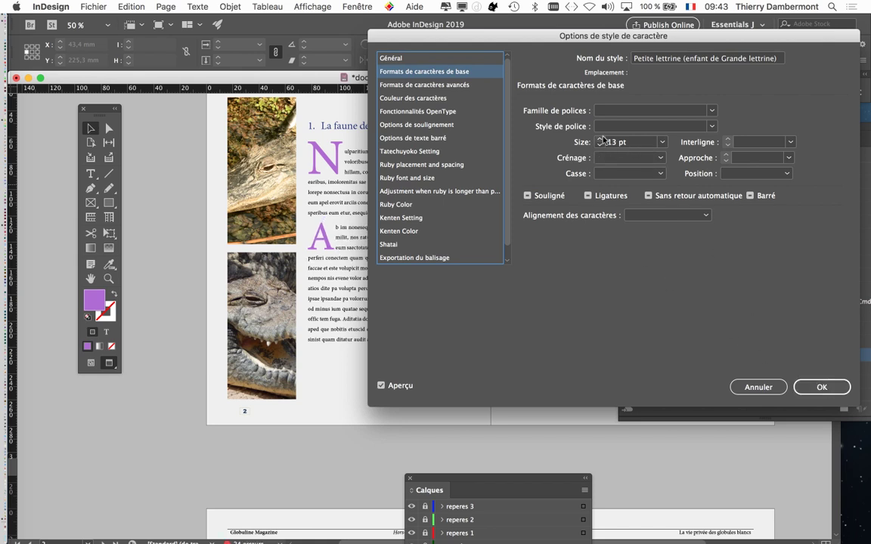
left_click(599, 144)
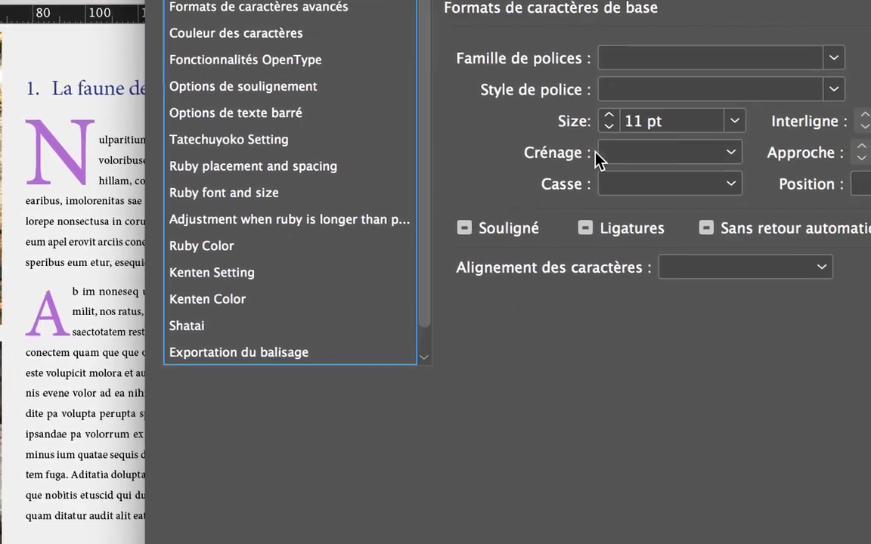
left_click(599, 146)
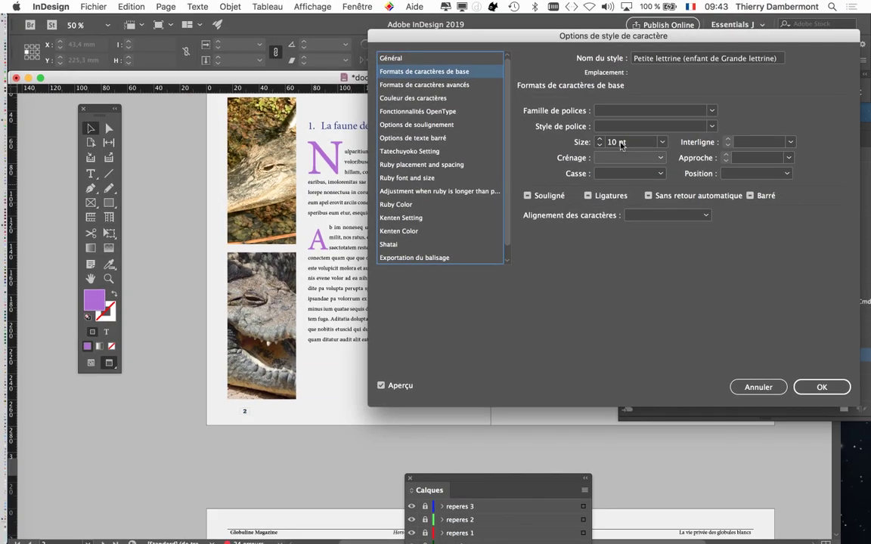
left_click(821, 387)
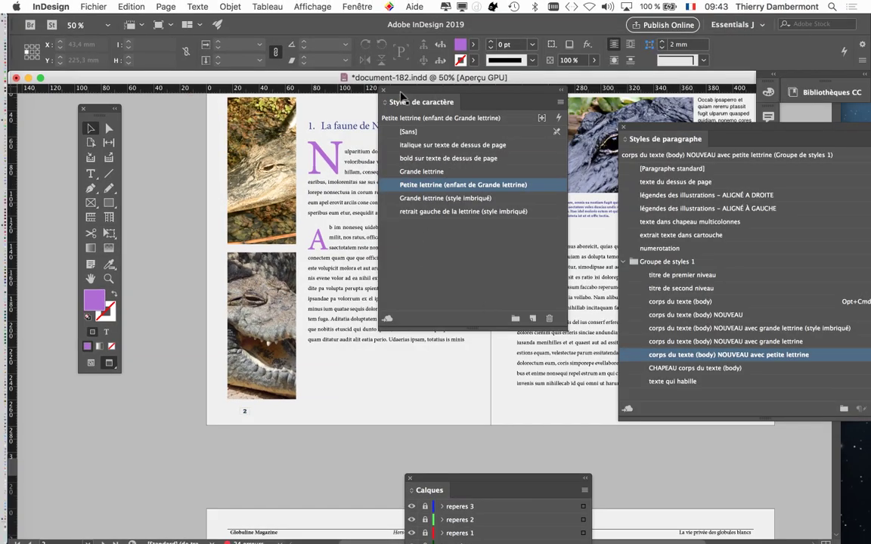
Rearrange the tools, character and paragraph styles panels around the page
left_click_drag(90, 106, 53, 248)
left_click_drag(392, 92, 47, 78)
mouse_move(650, 133)
left_mouse_down()
mouse_move(522, 67)
mouse_move(540, 45)
left_mouse_up()
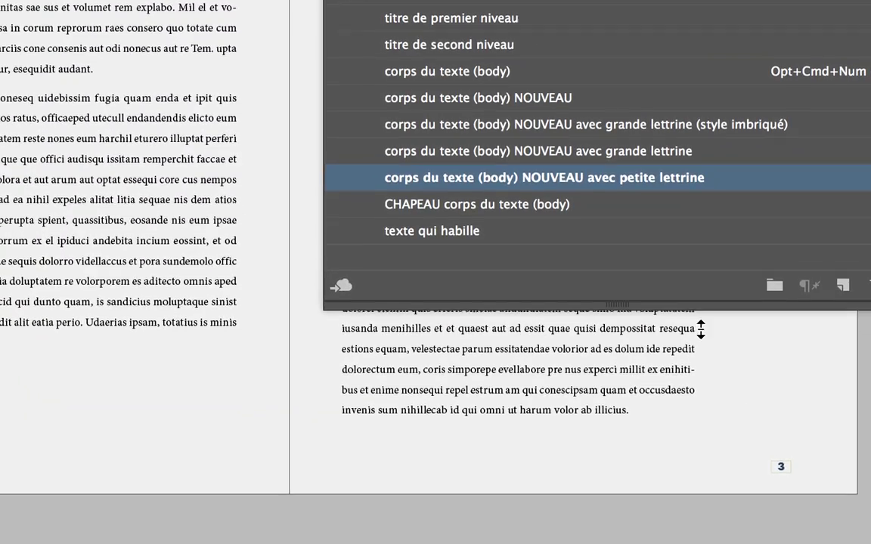
left_click_drag(701, 329, 704, 465)
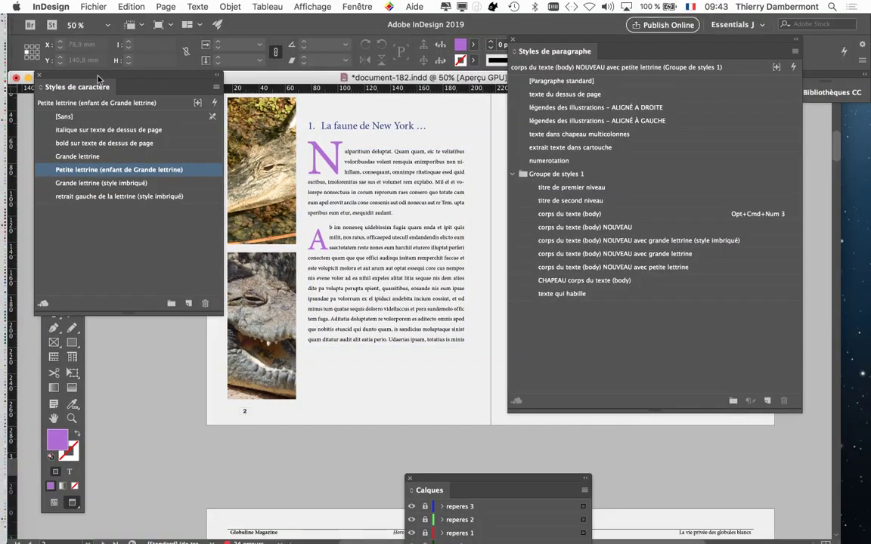
left_click_drag(98, 79, 169, 250)
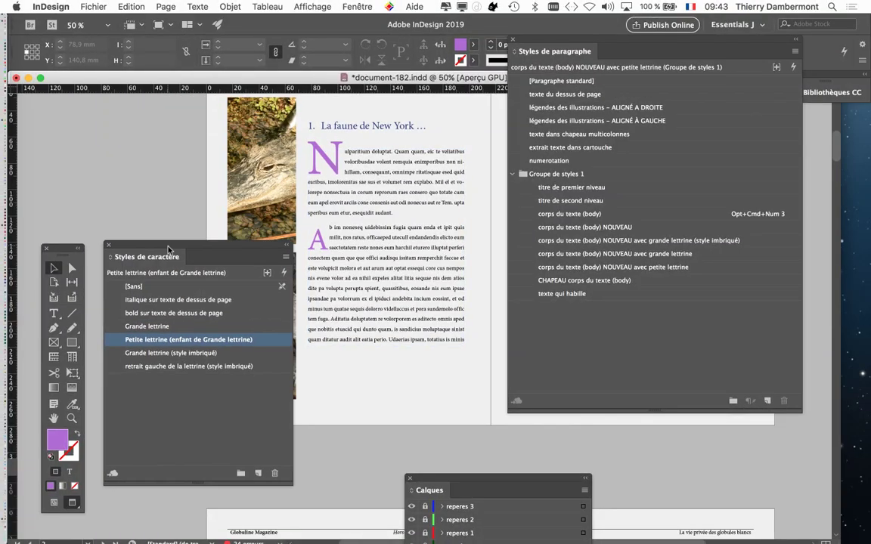
Place the text cursor in the second paragraph with the purple drop cap
key("t")
left_click(320, 234)
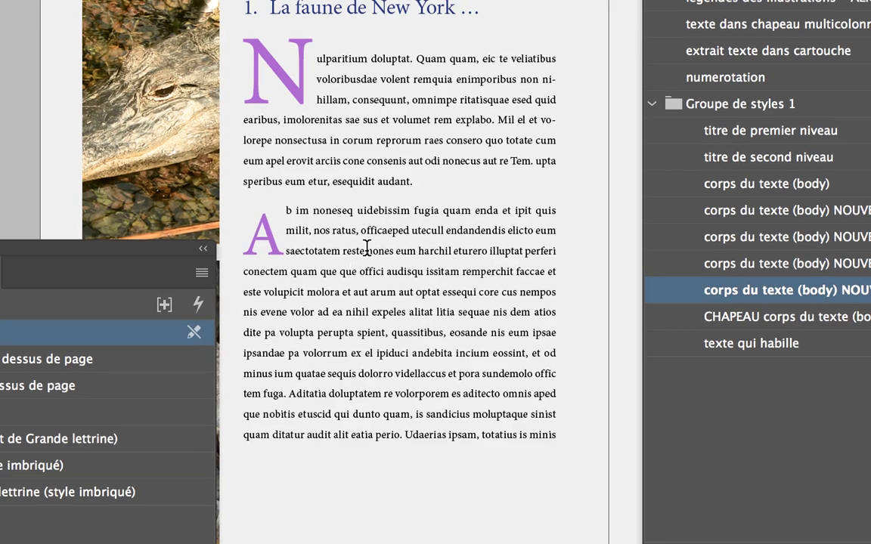
left_click(369, 248)
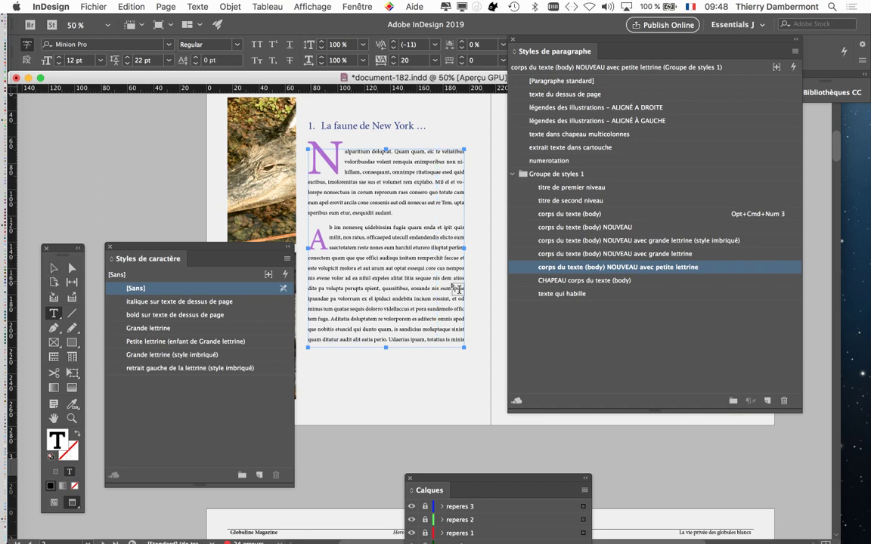
Set the 'avec petite lettrine' paragraph style's drop cap to 2 lines
left_click(384, 253)
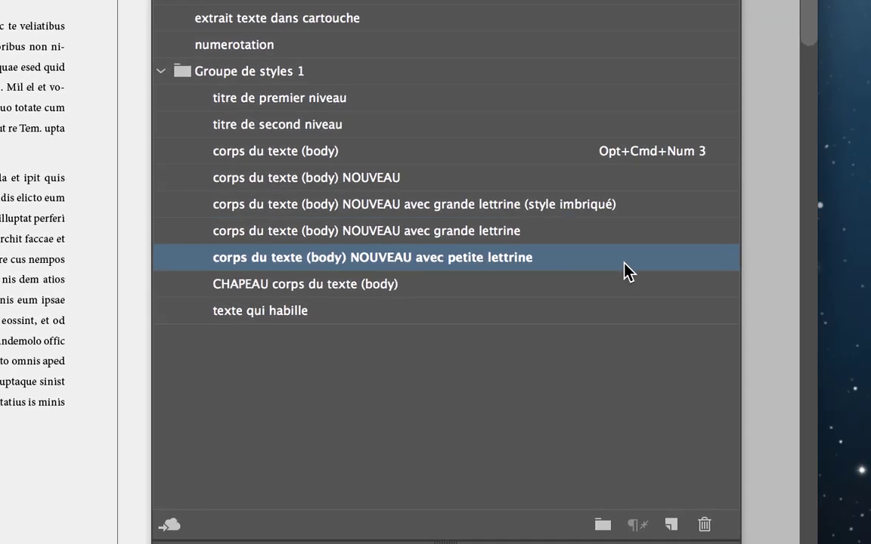
double_click(625, 269)
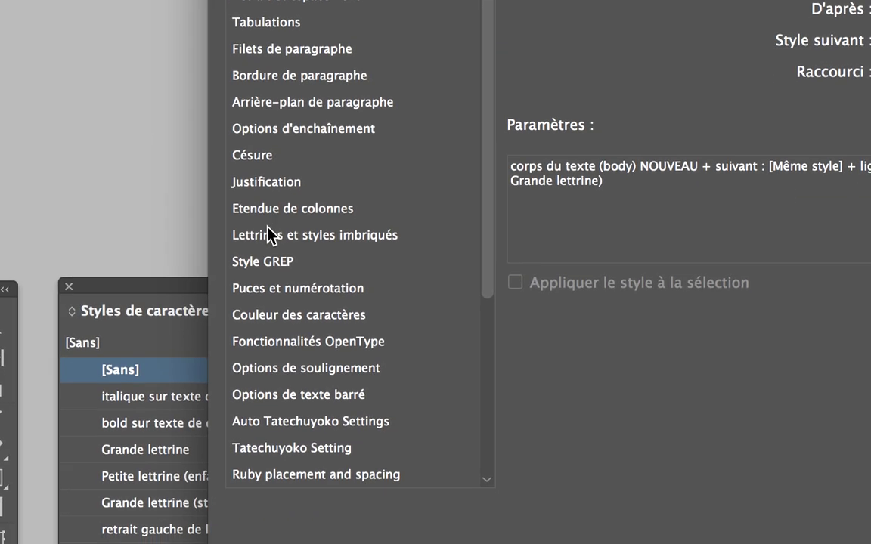
left_click(270, 234)
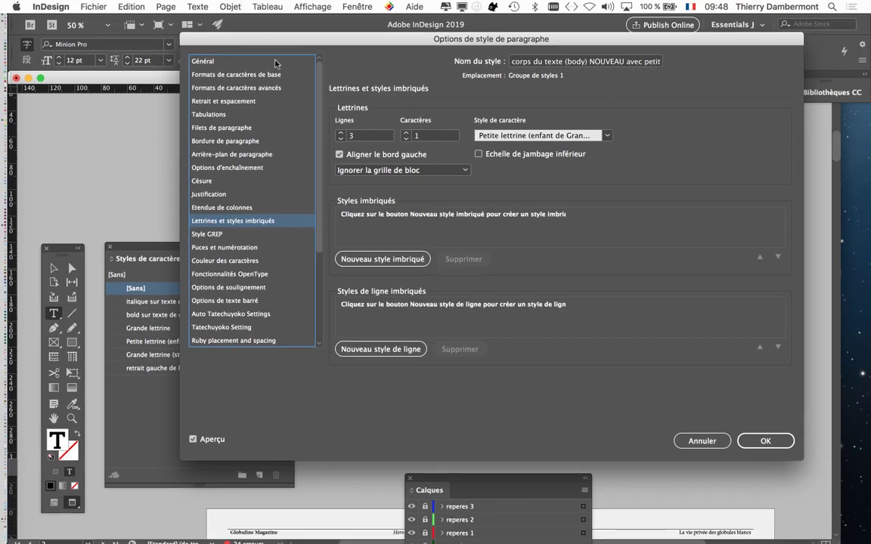
mouse_move(249, 49)
left_mouse_down()
mouse_move(512, 97)
mouse_move(431, 174)
left_mouse_up()
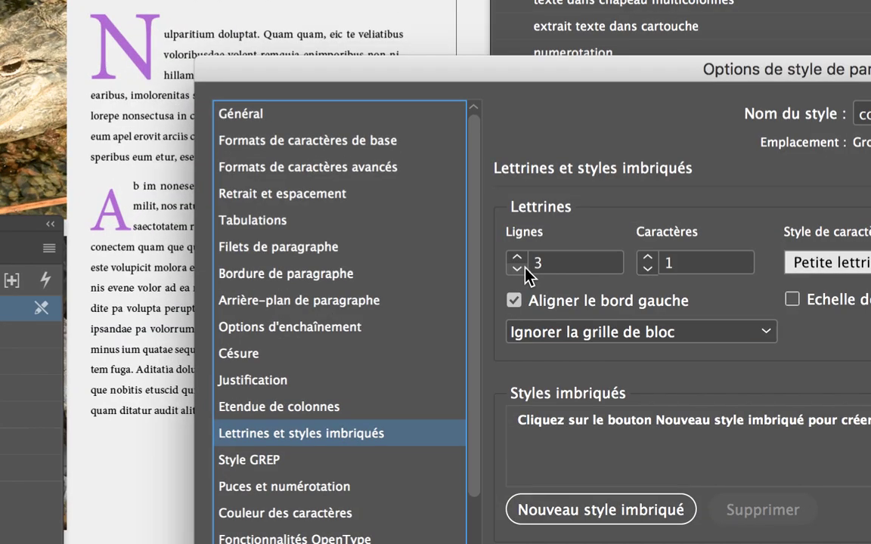
left_click(521, 268)
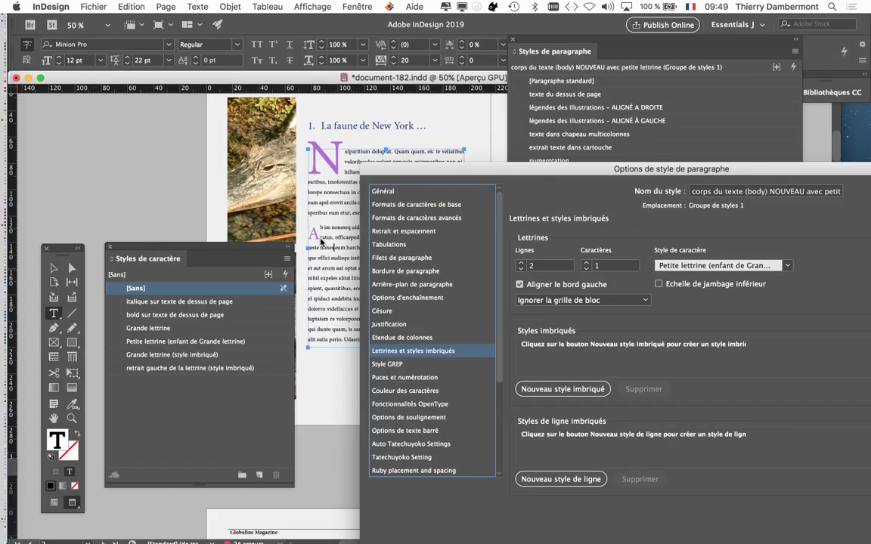
left_click_drag(447, 173, 294, 11)
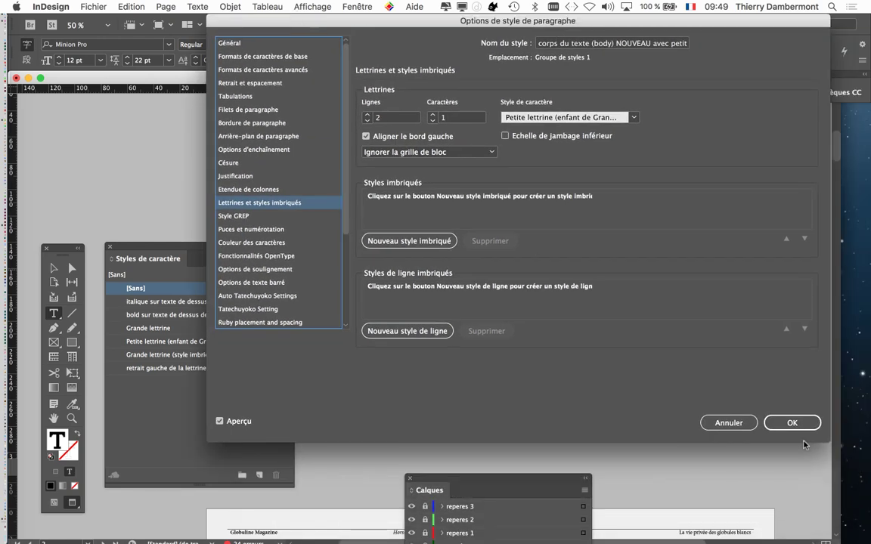
Confirm the two-line drop cap and deselect the text frame
left_click(792, 423)
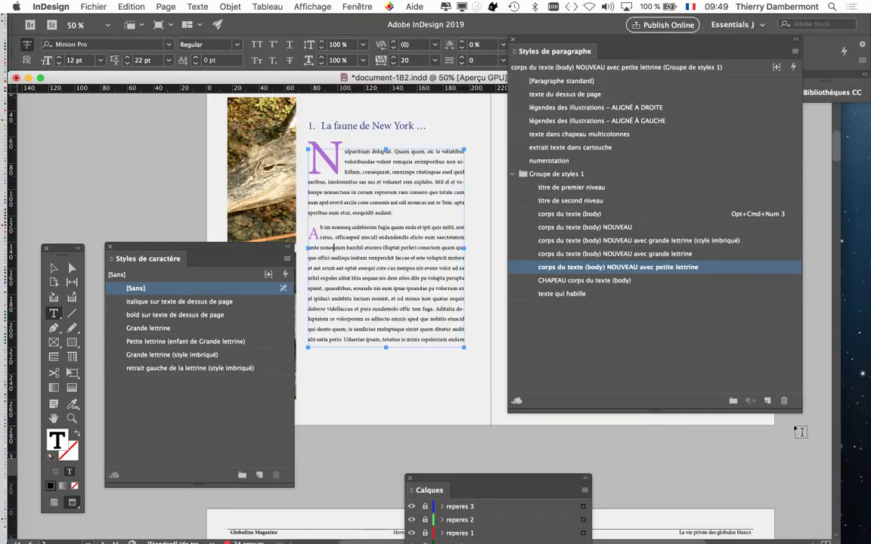
left_click(54, 267)
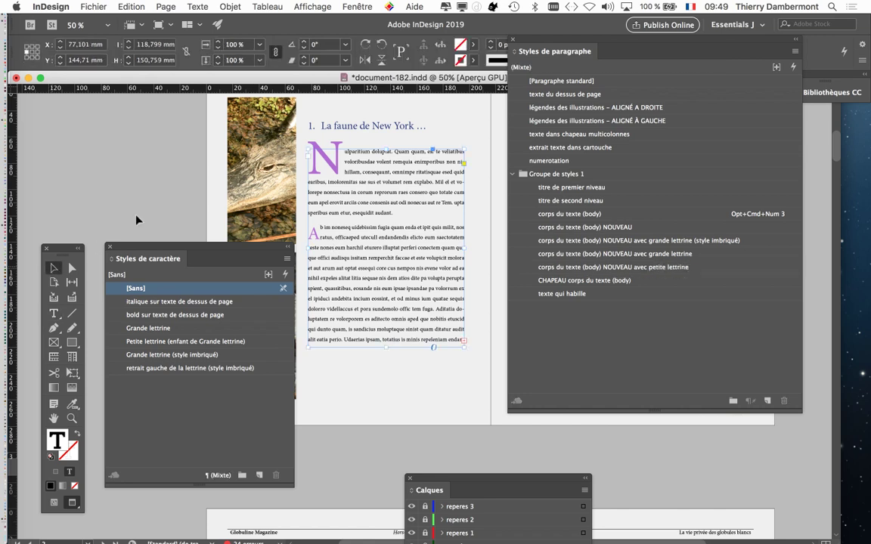
left_click(149, 179)
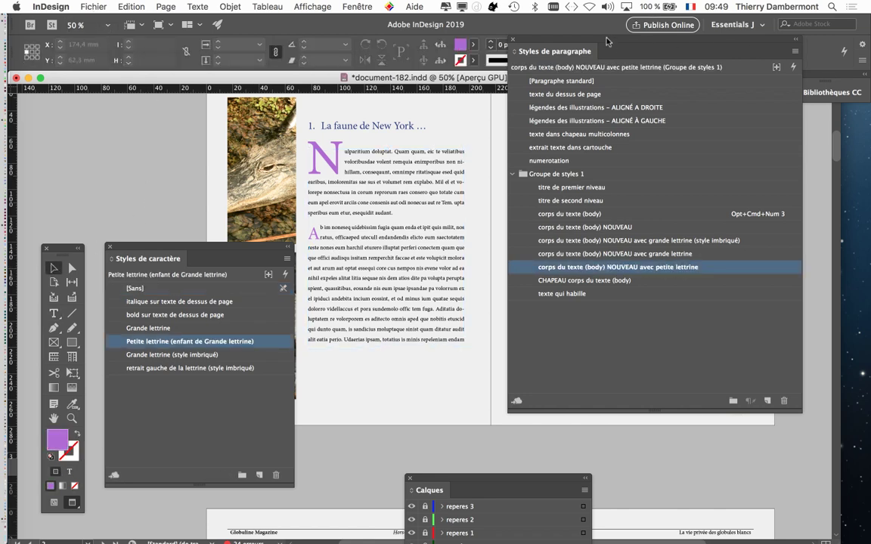
Move the Paragraph Styles panel off the page and return the cursor to the body text
left_click_drag(607, 42, 694, 104)
left_click_drag(222, 251, 210, 125)
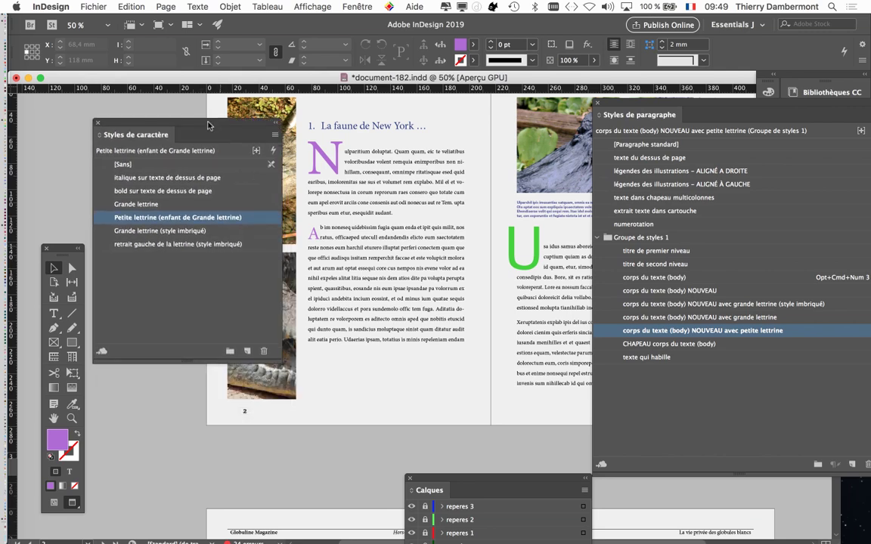
left_click_drag(629, 90, 587, 75)
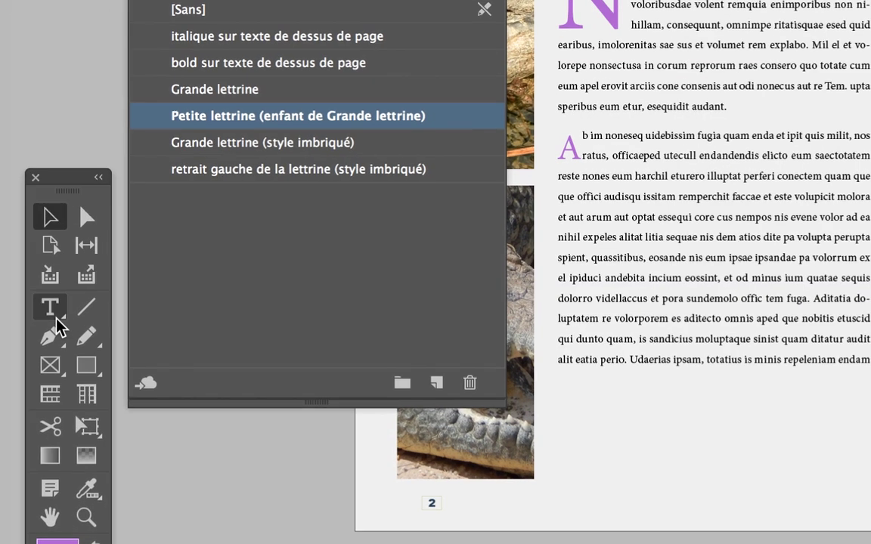
left_click(72, 312)
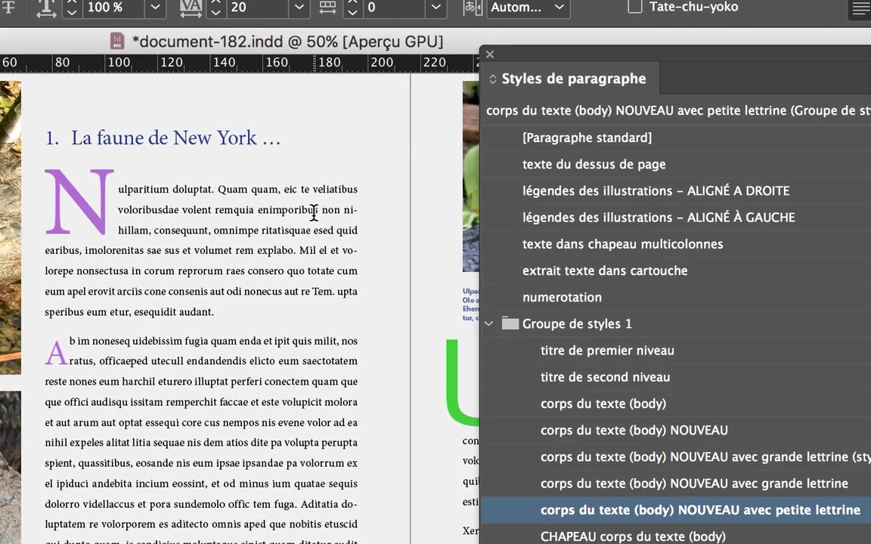
left_click(313, 211)
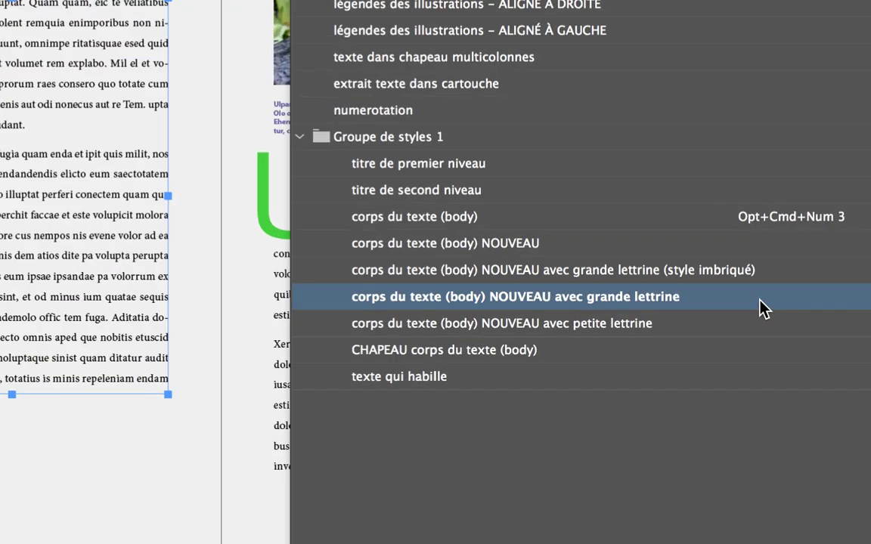
double_click(764, 309)
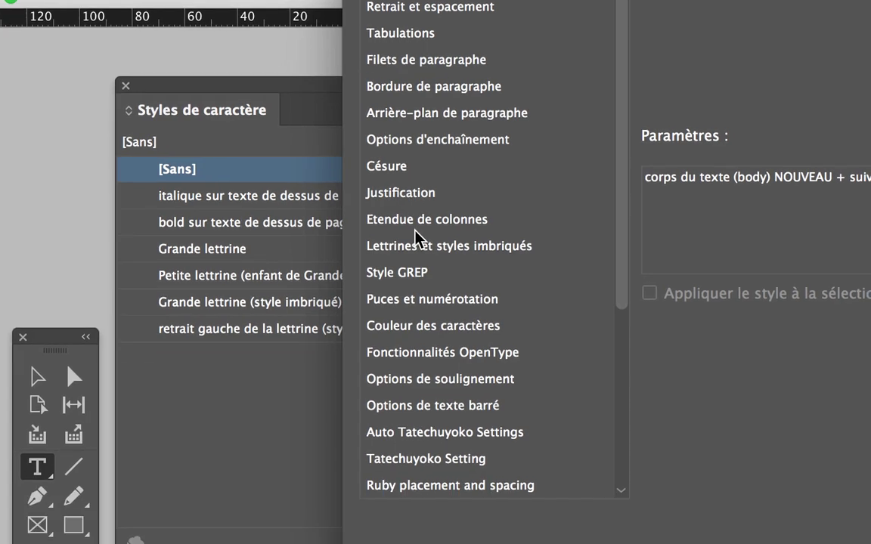
left_click(417, 242)
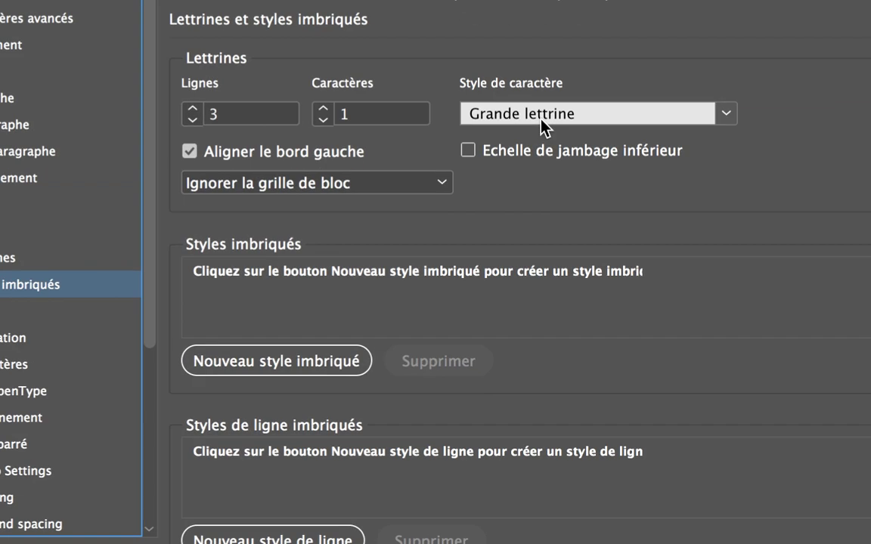
left_click(542, 118)
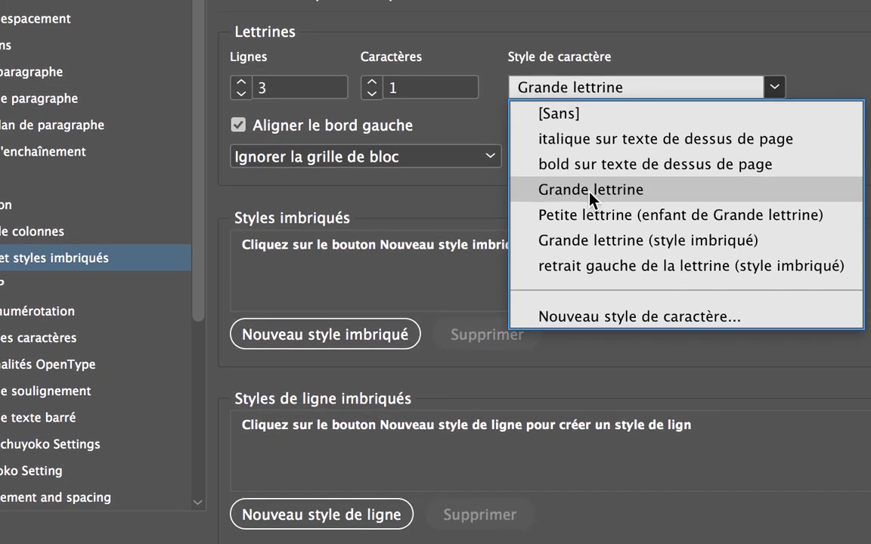
left_click(590, 194)
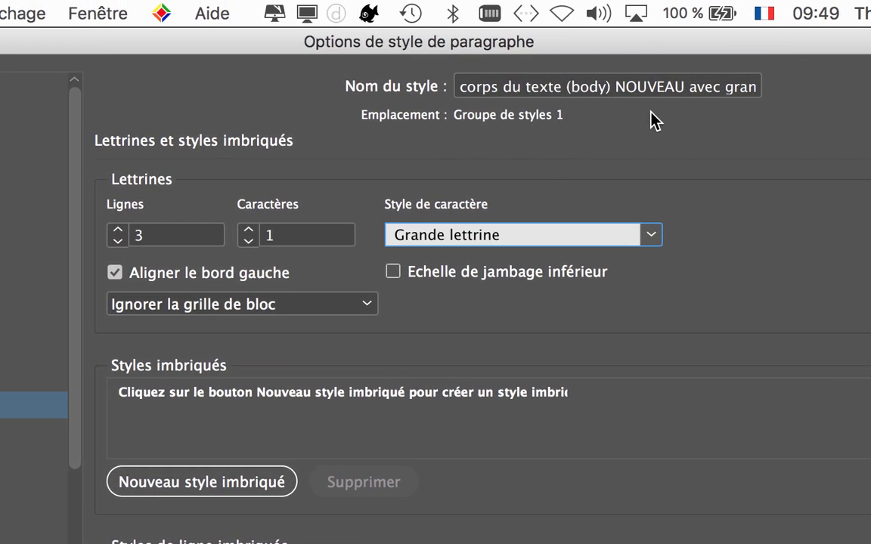
left_click(670, 91)
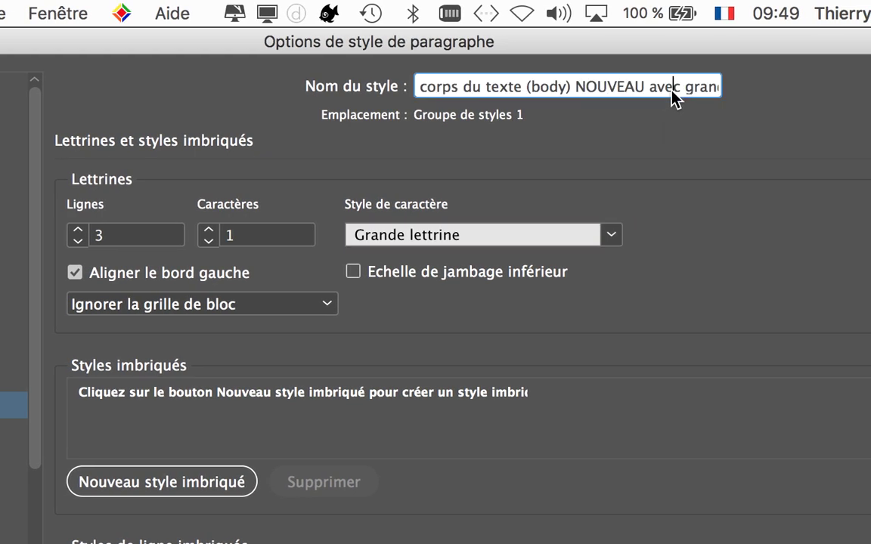
key("Right")
key("Right")
key("Right")
key("Right")
key("Right")
key("Right")
key("Right")
key("Right")
key("Right")
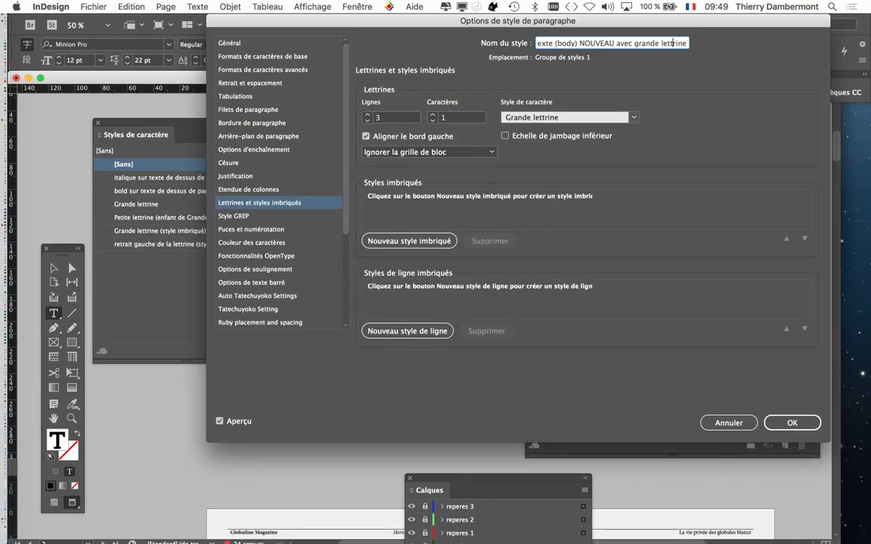
key("Return")
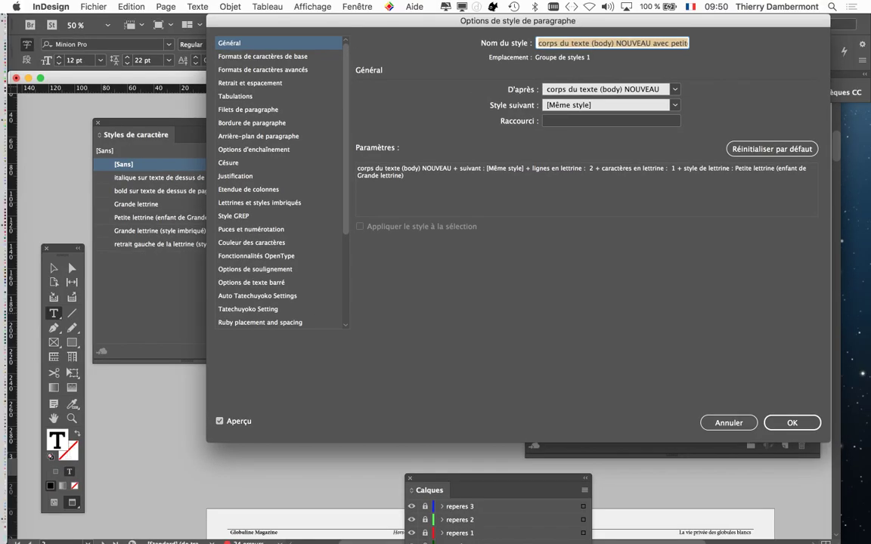
Review the petite lettrine style's drop cap settings and close them unchanged
left_click_drag(518, 21, 681, 32)
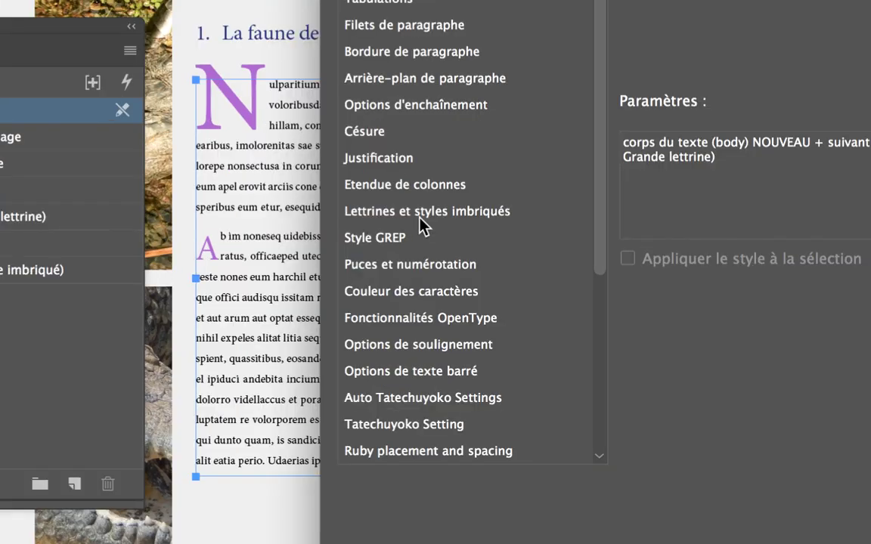
left_click(439, 217)
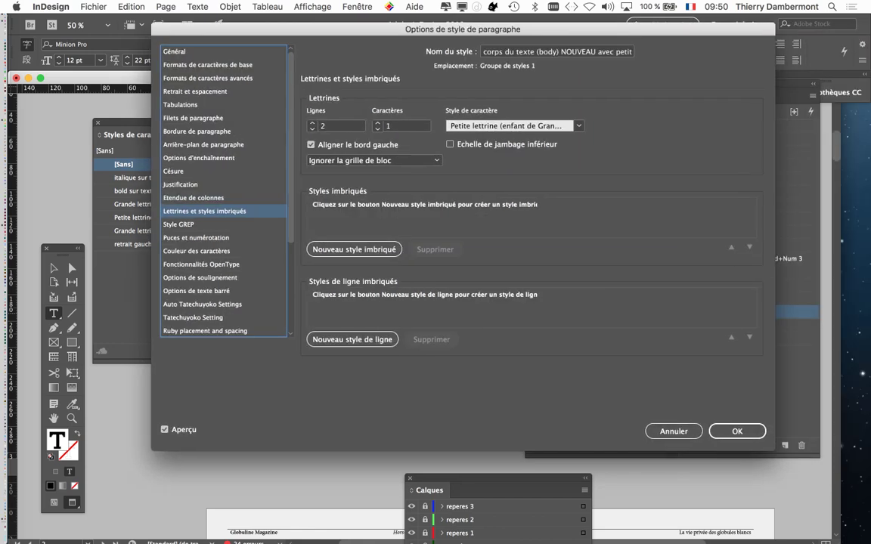
left_click(732, 430)
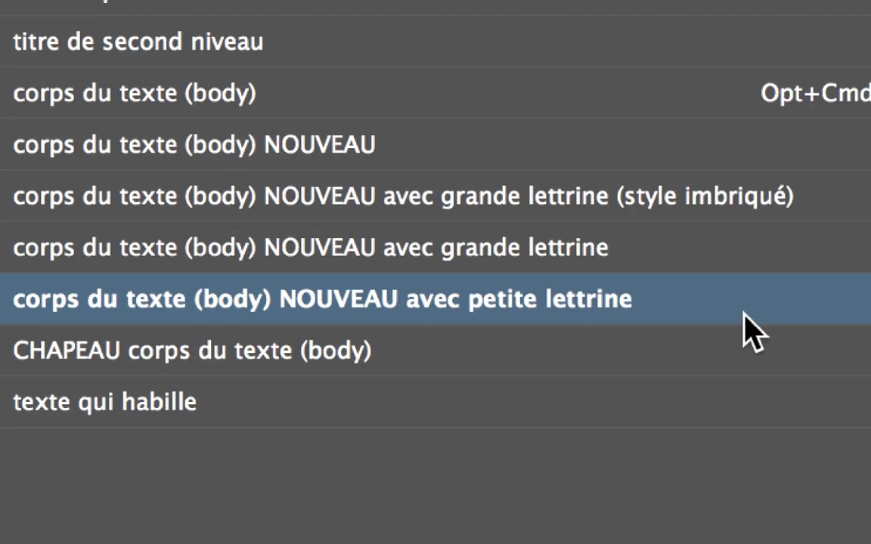
double_click(744, 313)
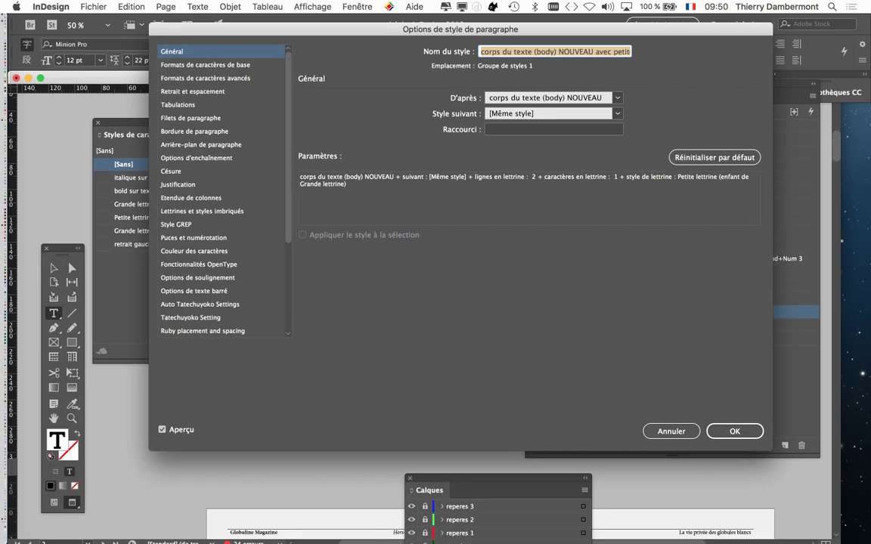
left_click_drag(460, 29, 719, 49)
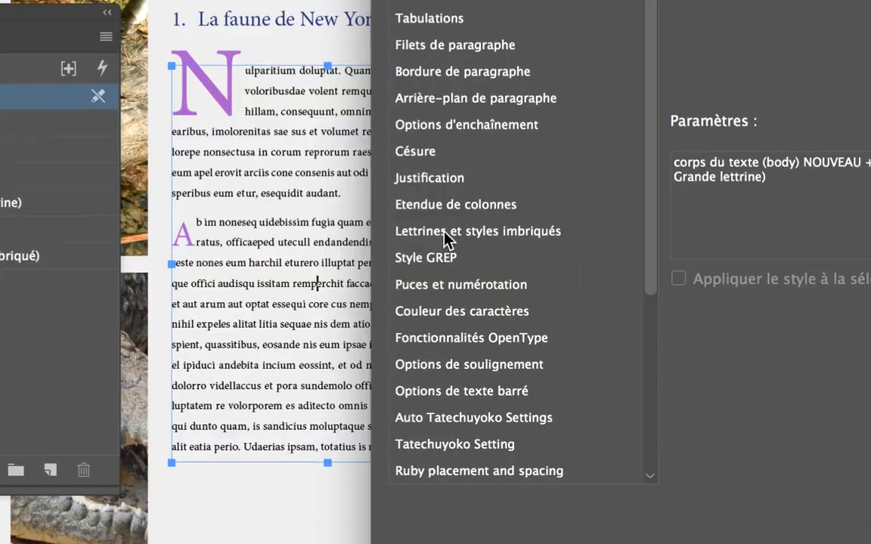
left_click(444, 233)
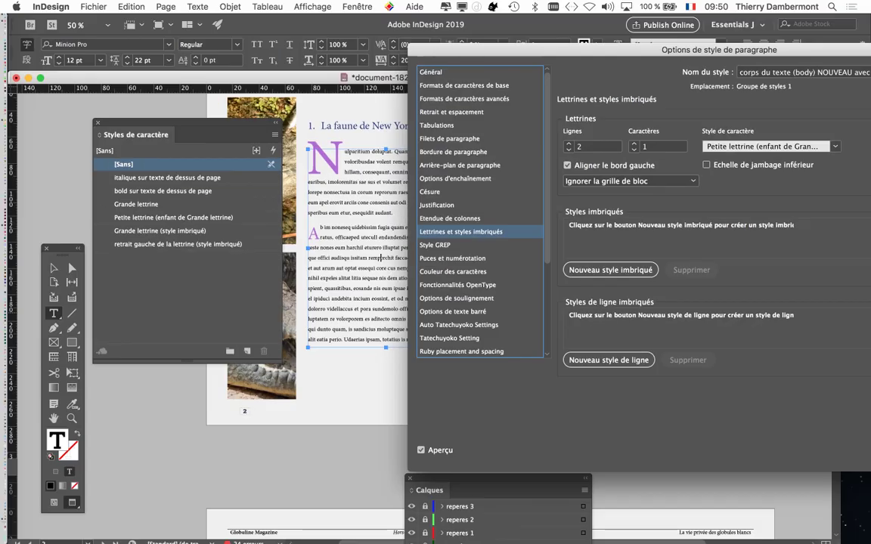
key("Return")
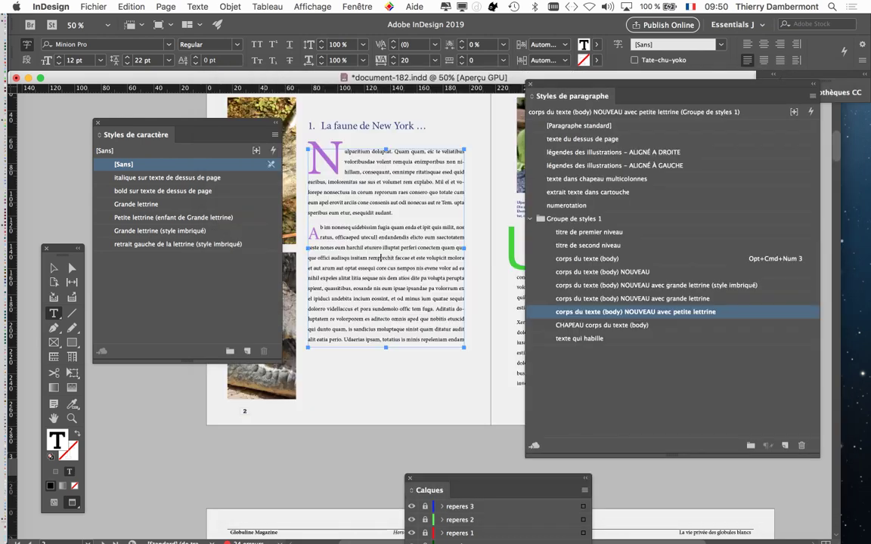
left_click_drag(136, 135, 168, 300)
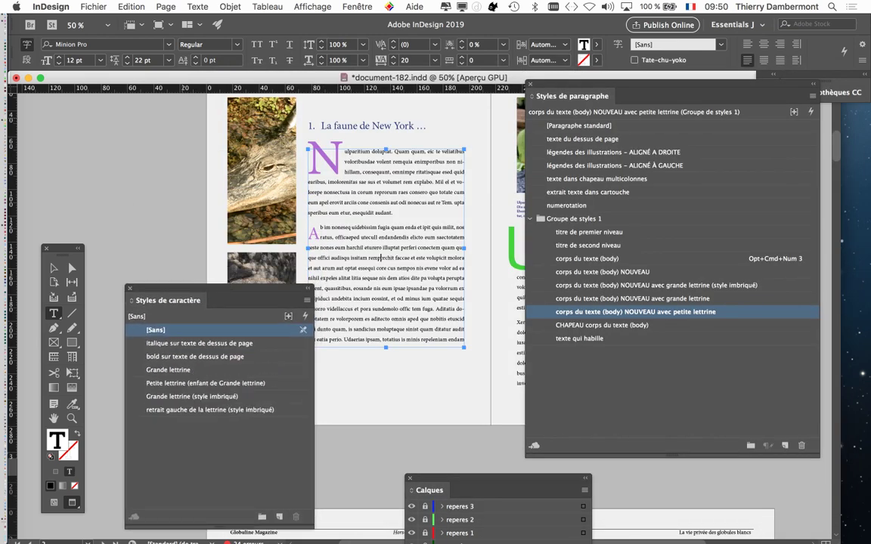
Deselect the text and bring the Character Styles panel over the page
left_click(53, 268)
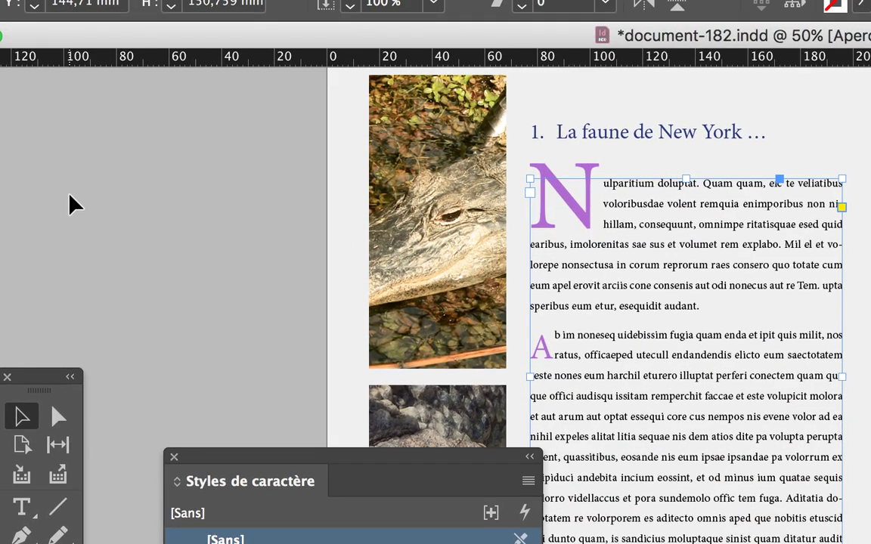
left_click(69, 203)
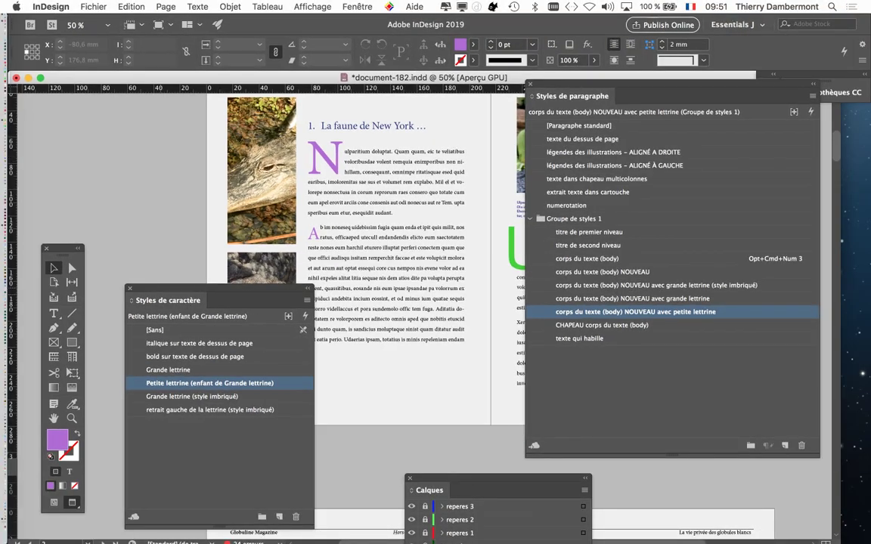
mouse_move(219, 300)
left_mouse_down()
mouse_move(430, 189)
mouse_move(476, 140)
left_mouse_up()
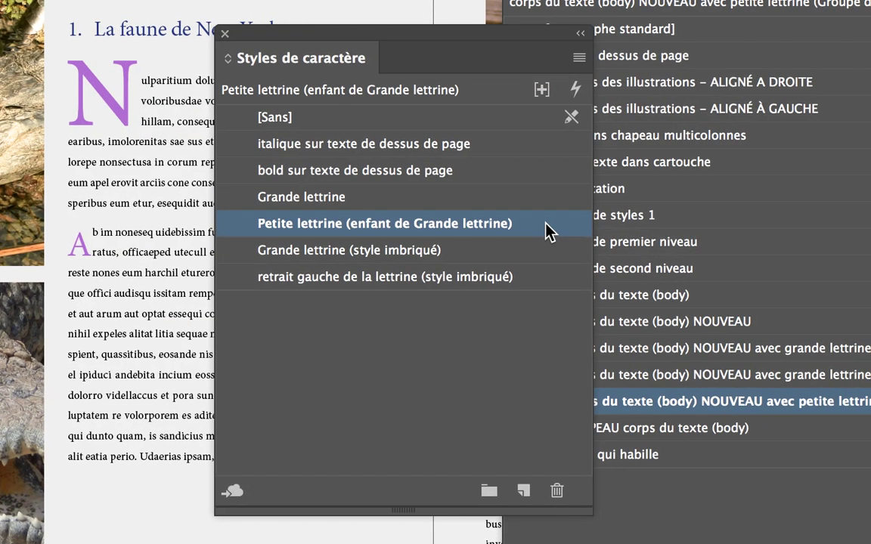
Raise the Petite lettrine character style's size from 10 pt to 14 pt
double_click(548, 231)
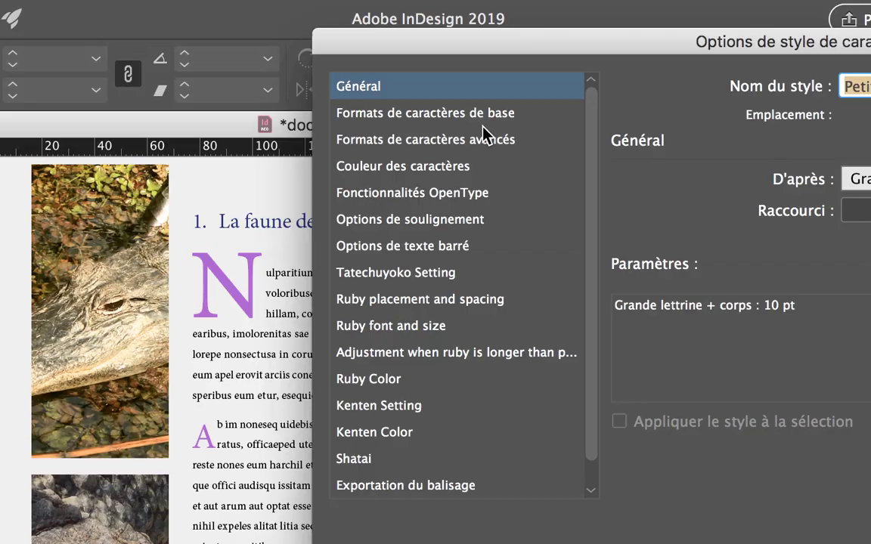
left_click(483, 123)
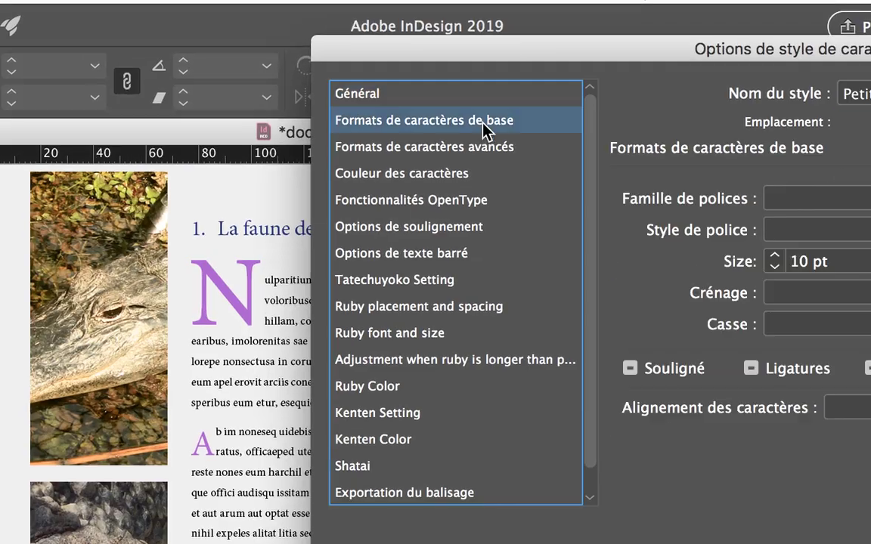
key("Down")
key("Down")
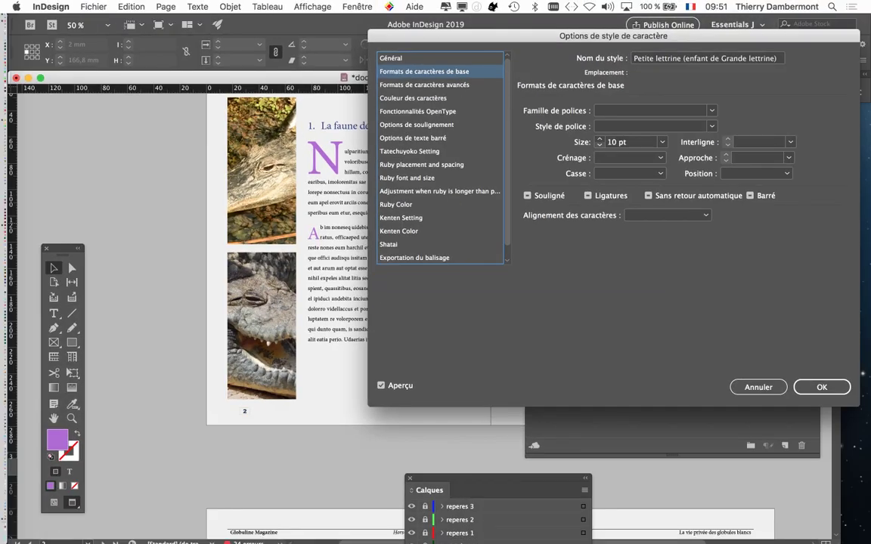
key("Down")
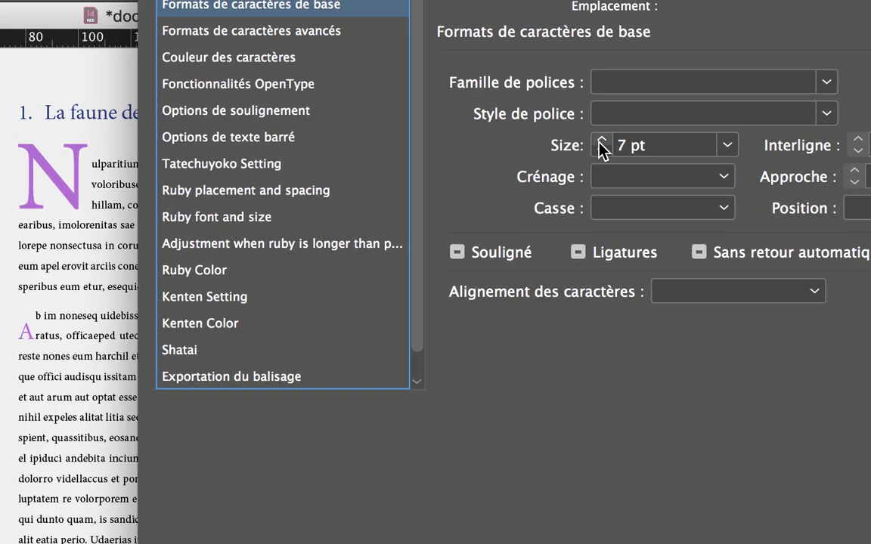
left_click(600, 142)
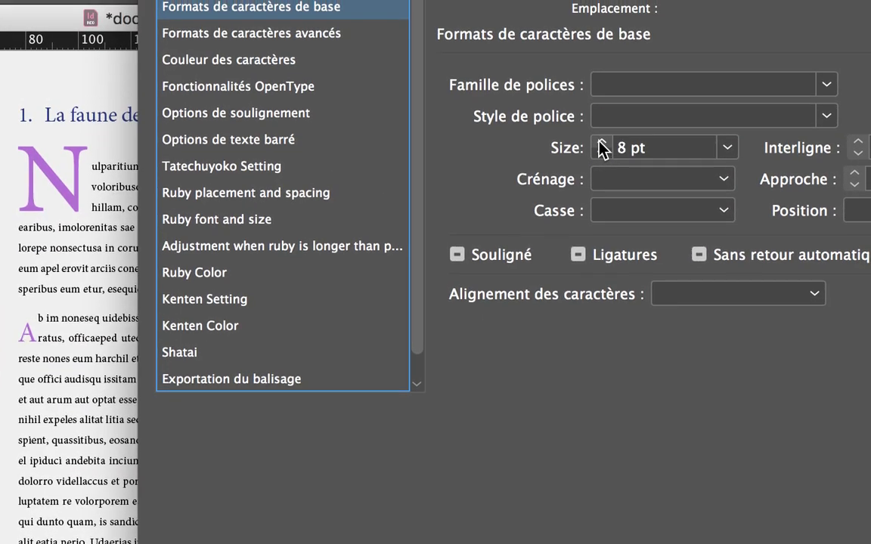
left_click(601, 143)
left_click(601, 142)
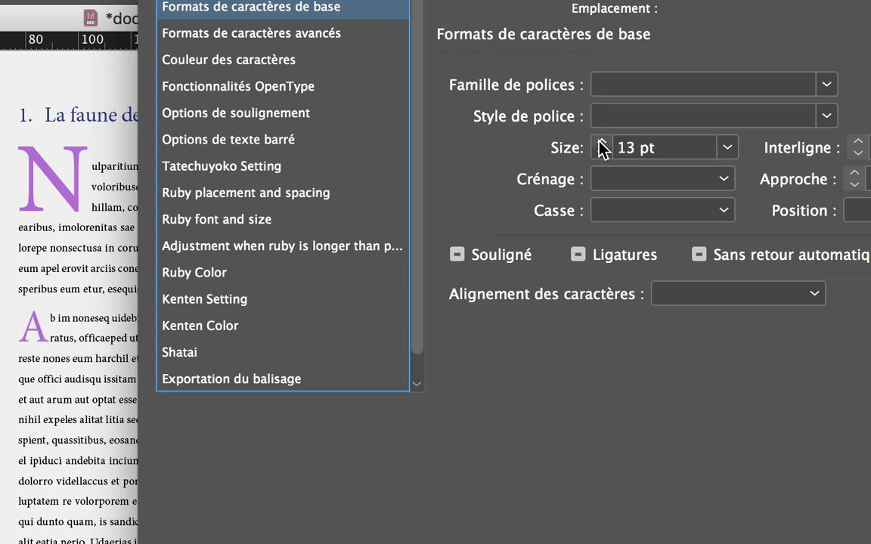
left_click(601, 143)
left_click(601, 144)
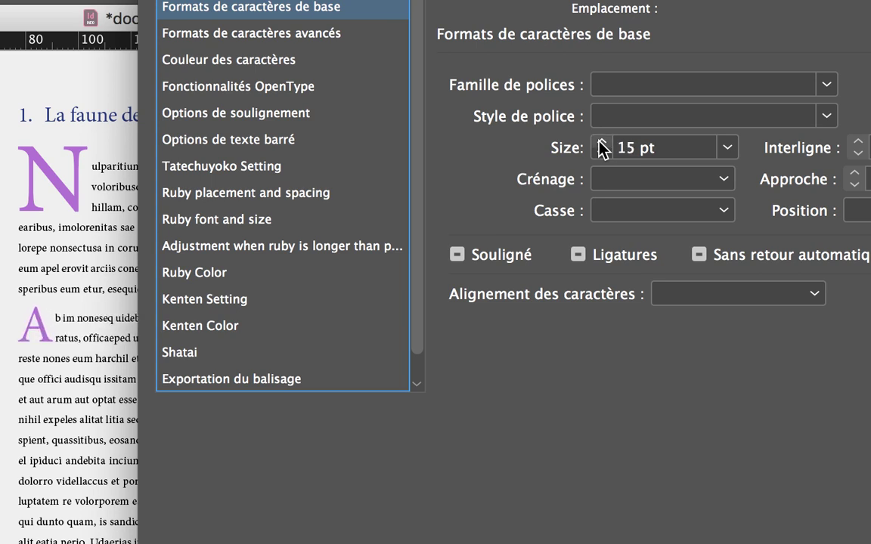
left_click(600, 153)
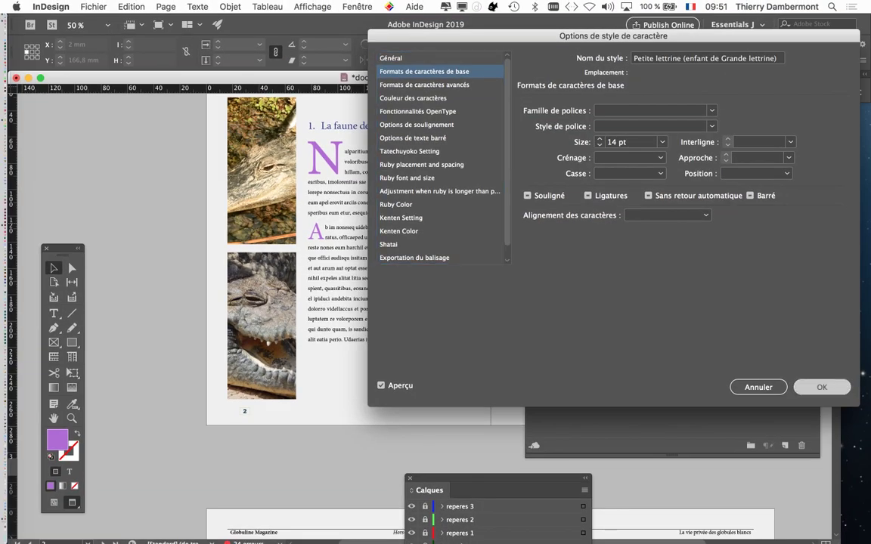
key("Return")
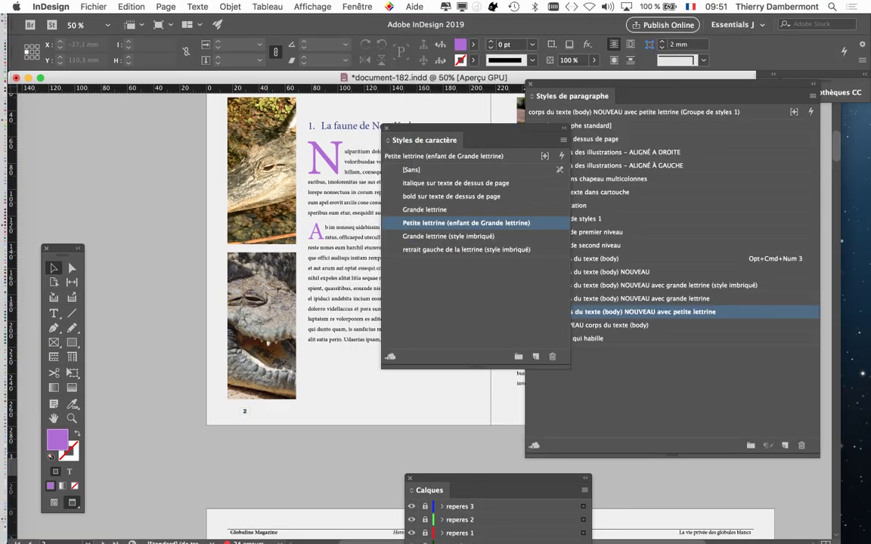
left_click_drag(454, 140, 192, 410)
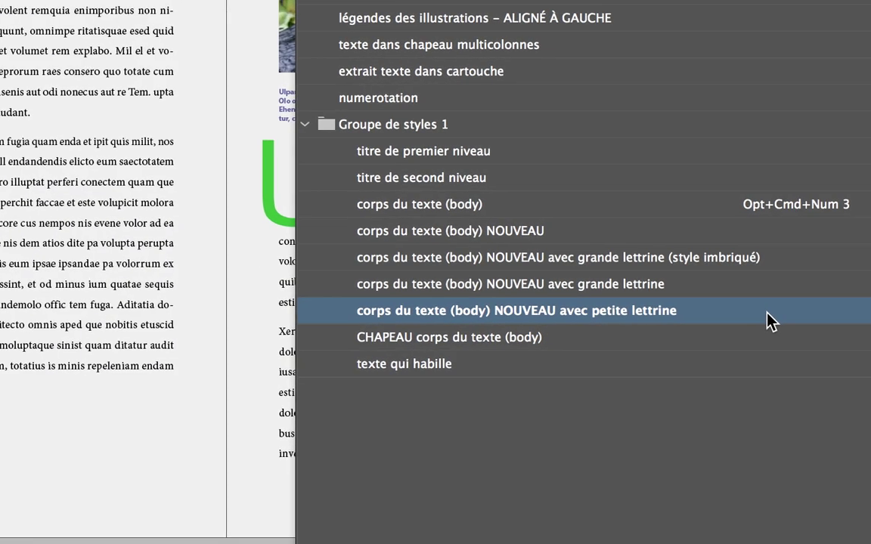
double_click(773, 321)
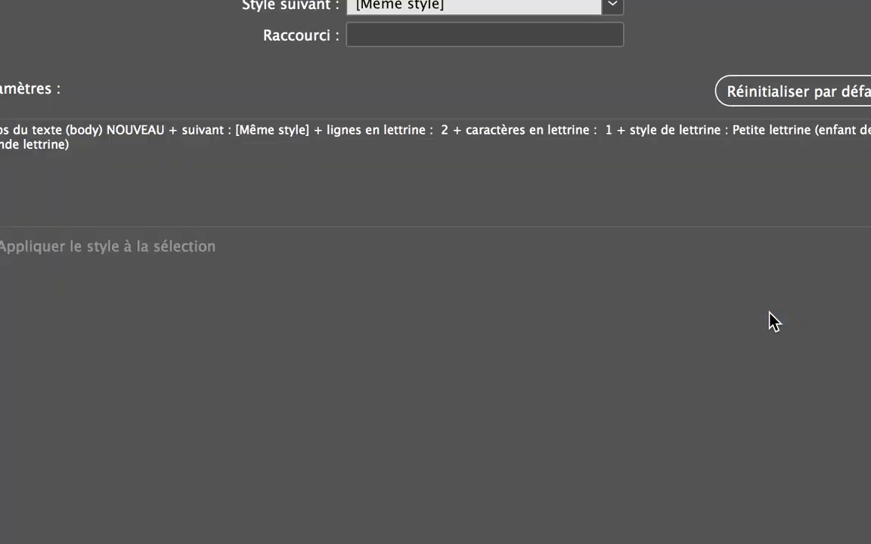
left_click(420, 284)
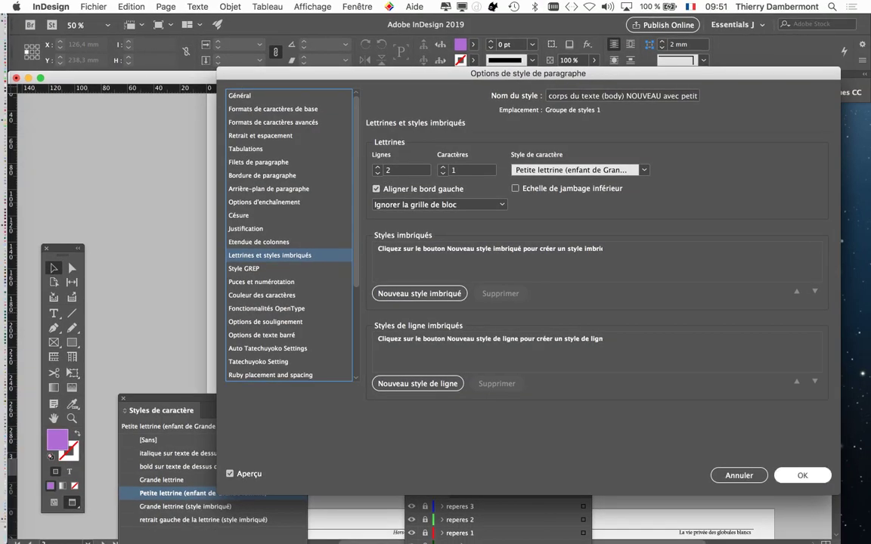
key("Return")
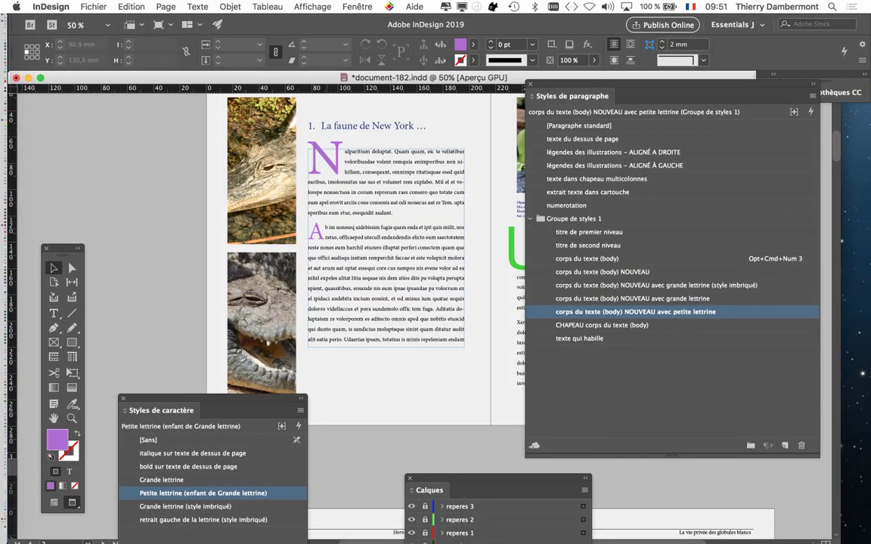